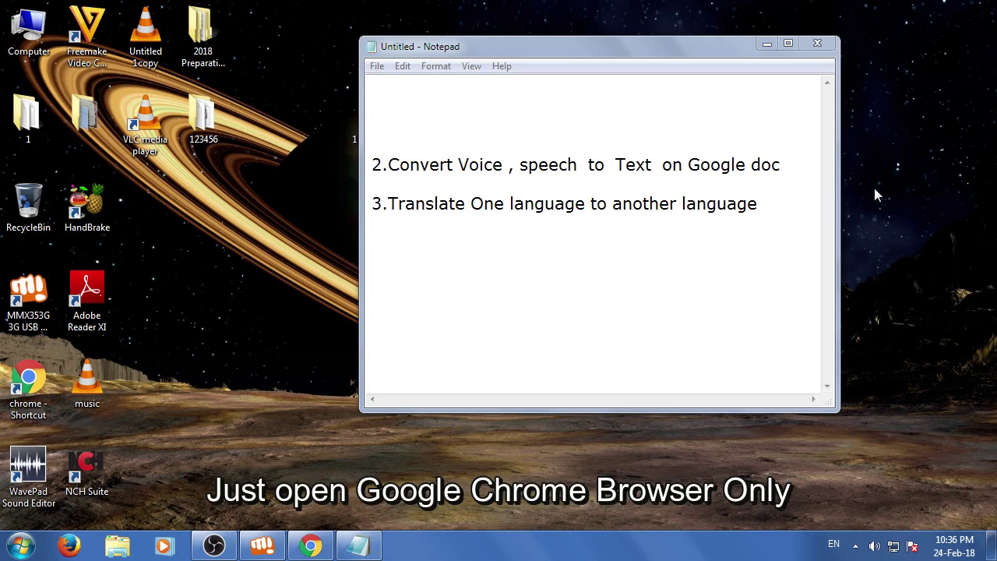
Minimize the Notepad notes window to reveal the desktop
{"action": "left_click", "coordinate": [767, 44]}
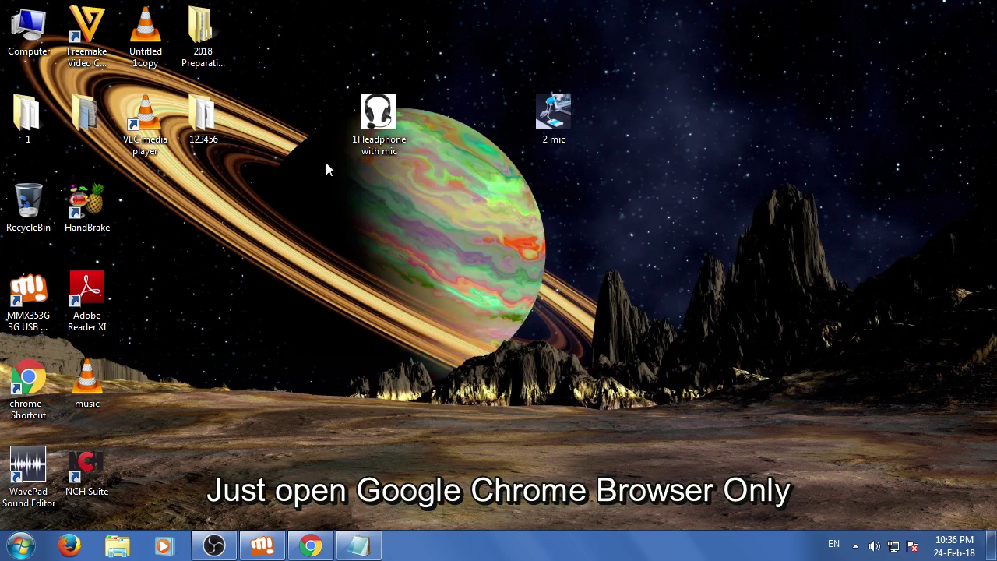
Restore Chrome, search 'google', and go to Gmail from the Google apps grid
{"action": "left_click", "coordinate": [312, 549]}
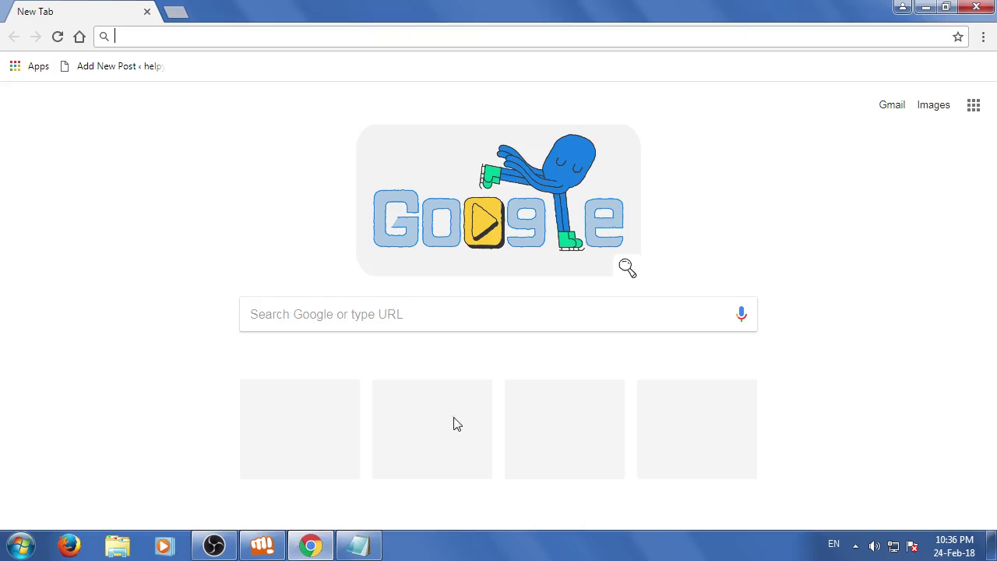
{"action": "left_click", "coordinate": [309, 313]}
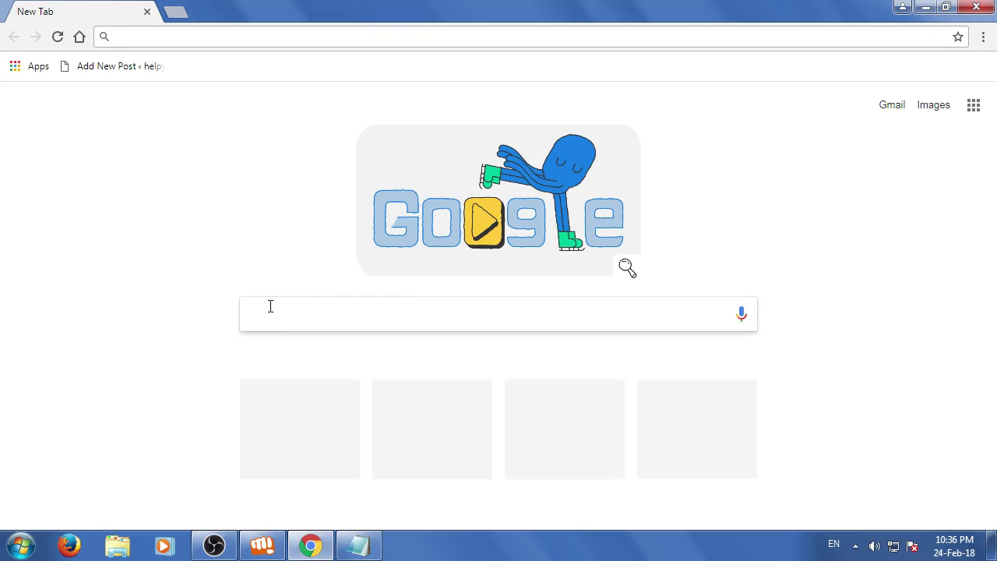
{"action": "type", "text": "google search"}
{"action": "key", "text": "Return"}
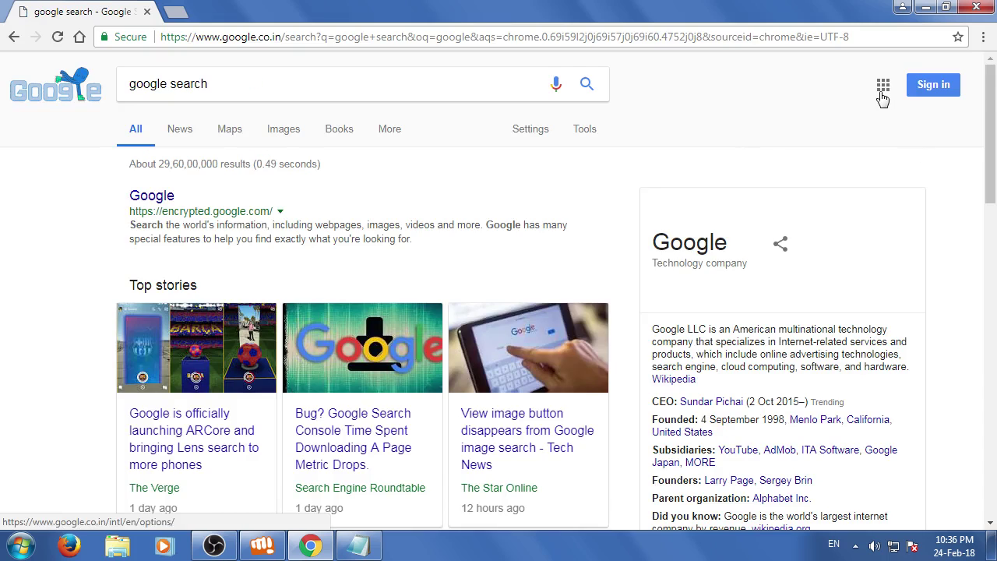
{"action": "left_click", "coordinate": [883, 87]}
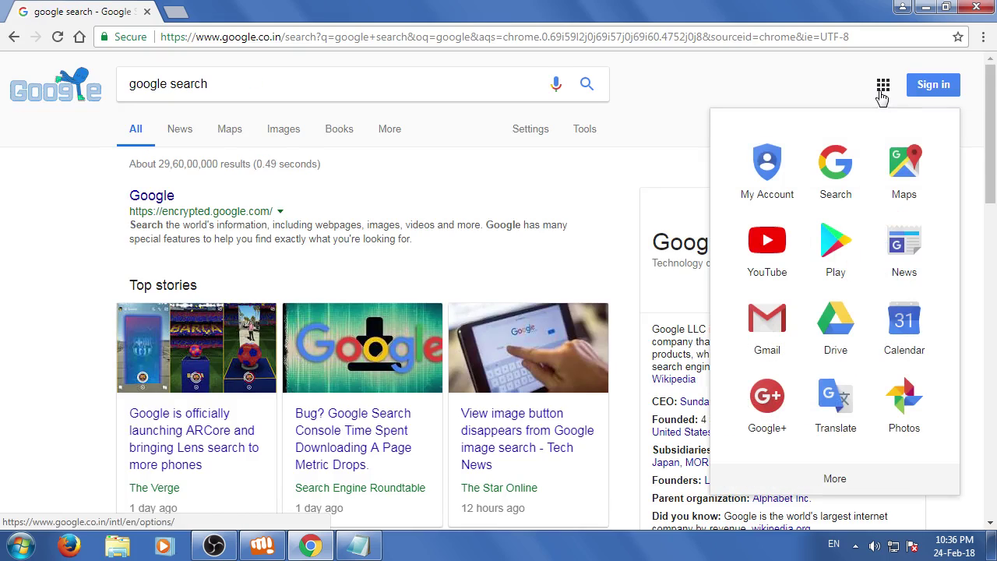
{"action": "left_click", "coordinate": [768, 331]}
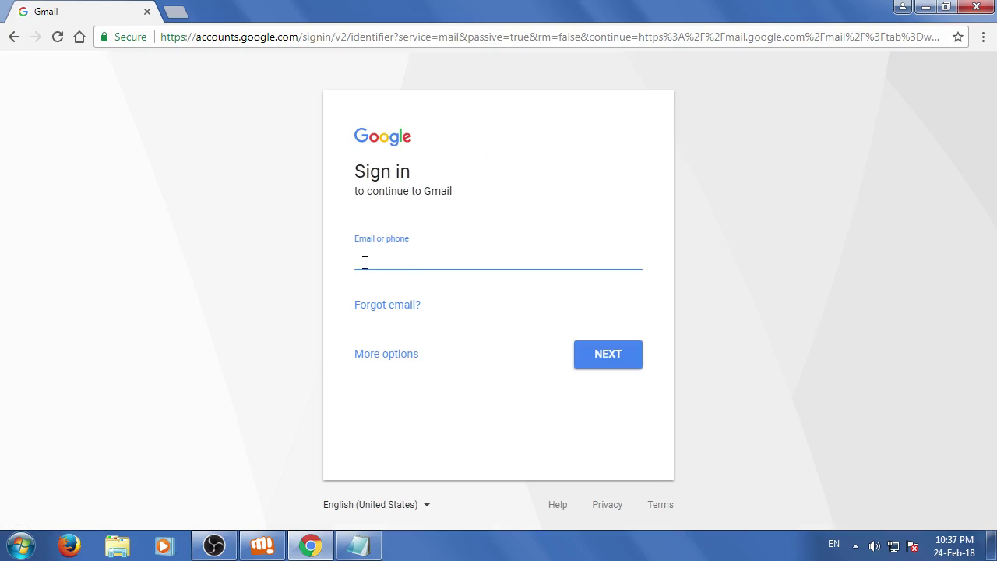
Sign in to Gmail with the account's email address and password
{"action": "left_click", "coordinate": [599, 355]}
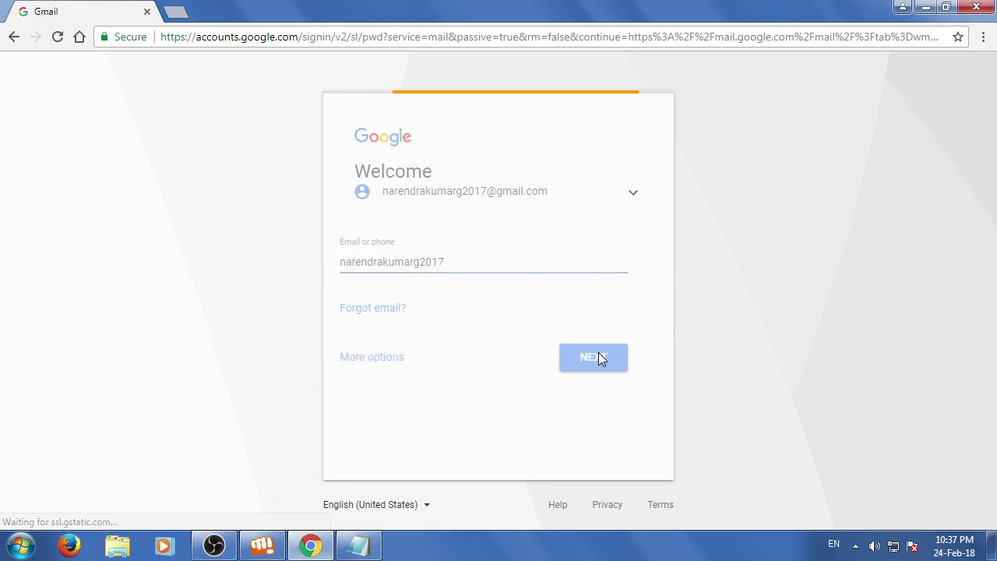
{"action": "type", "text": "********"}
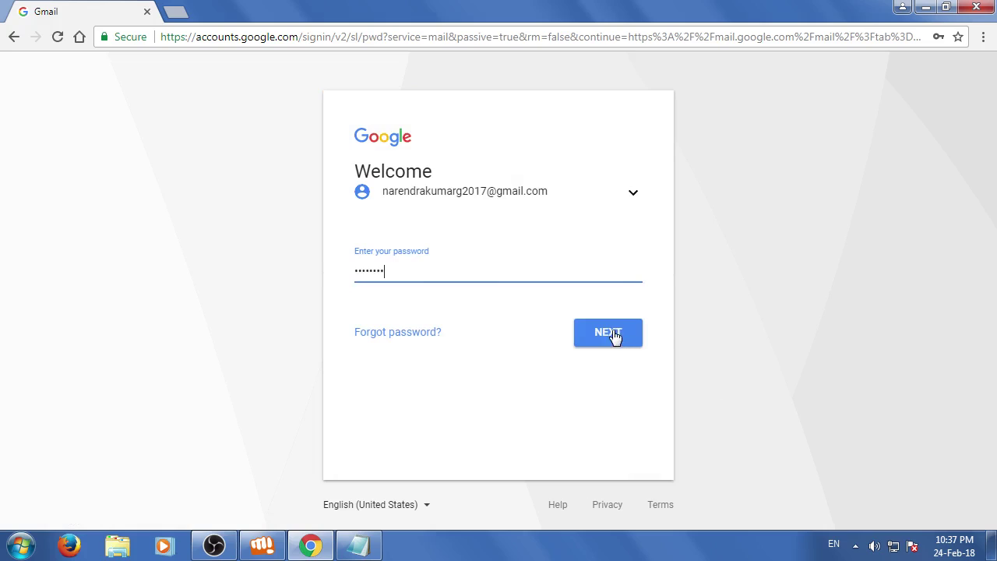
{"action": "left_click", "coordinate": [613, 333]}
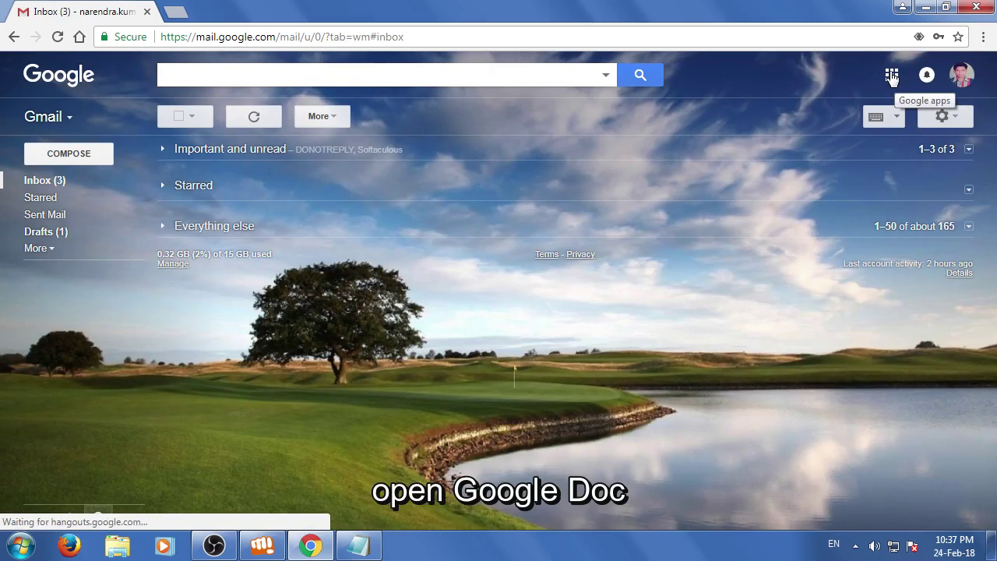
Launch Google Docs from the apps grid and start a Blank document
{"action": "left_click", "coordinate": [892, 75]}
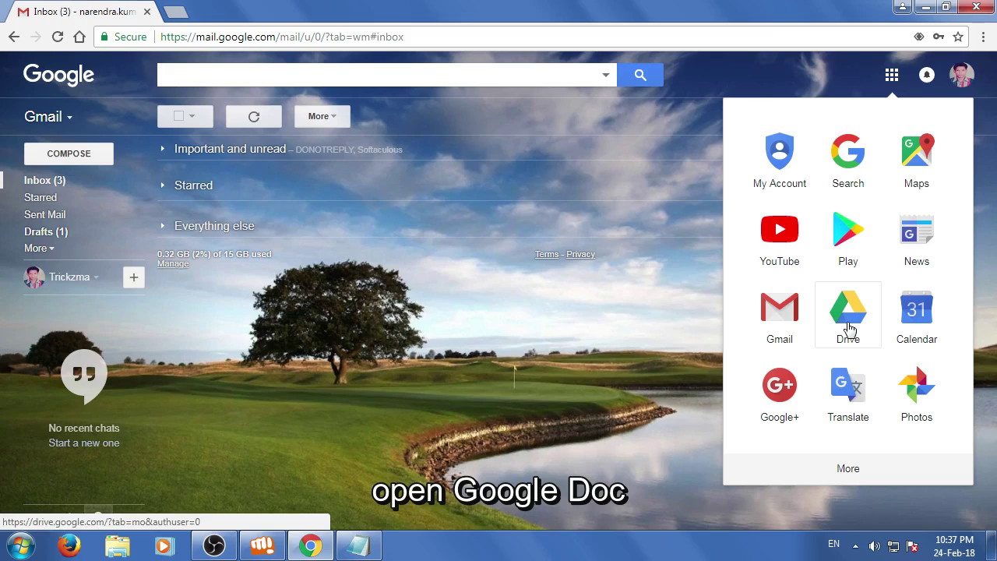
{"action": "scroll", "coordinate": [849, 332], "scroll_direction": "down", "scroll_amount": 3}
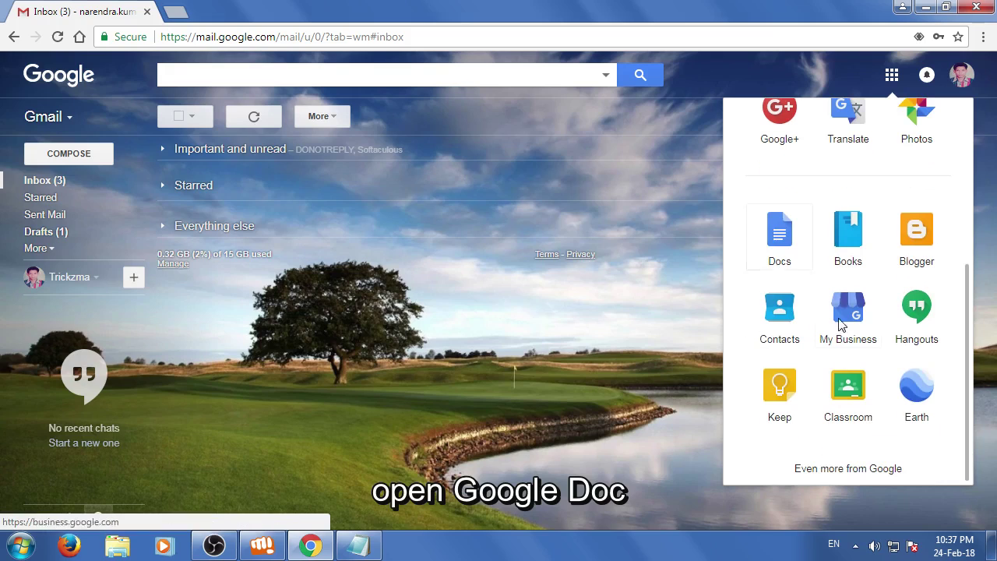
{"action": "left_click", "coordinate": [781, 243]}
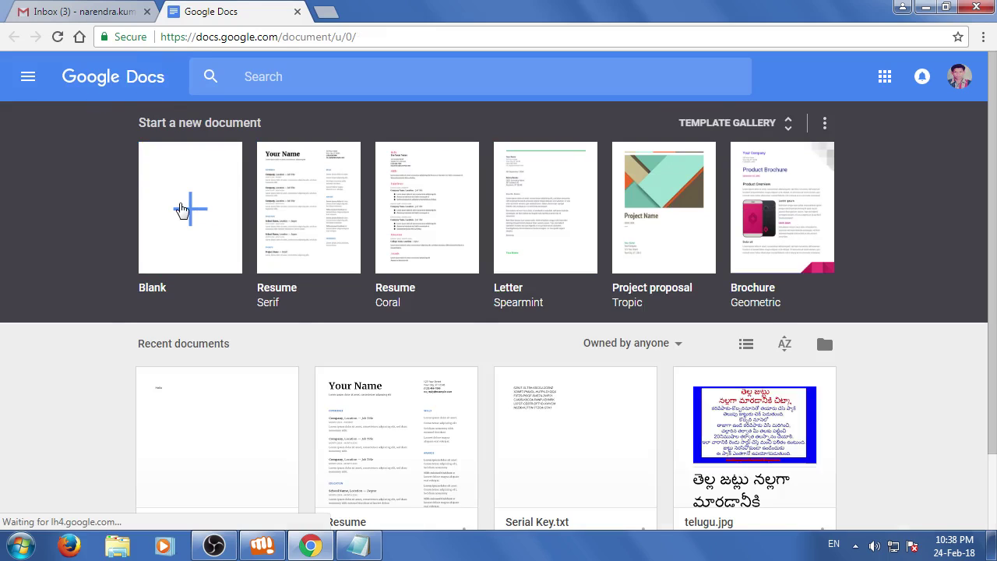
{"action": "left_click", "coordinate": [186, 211]}
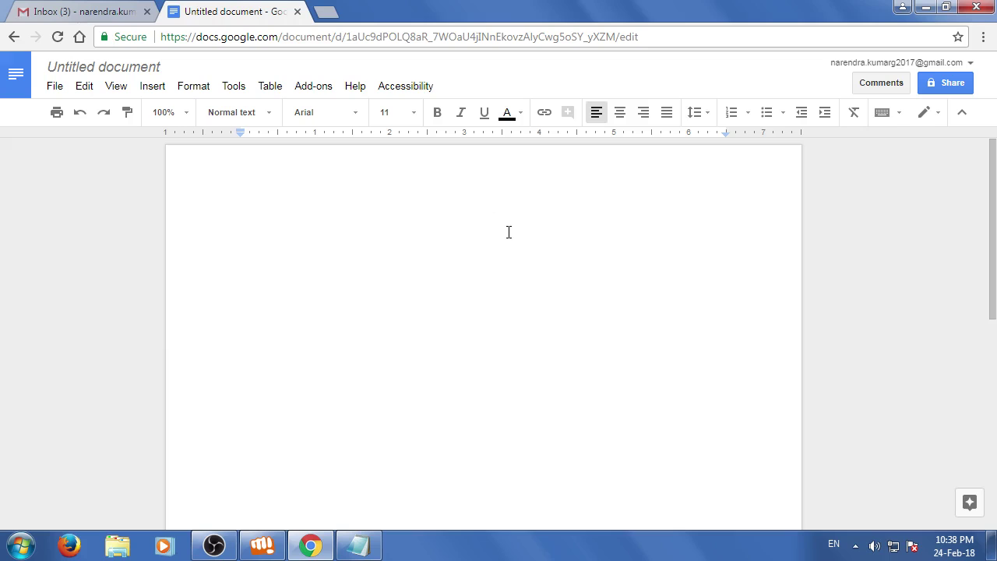
Dictate a speech-to-text paragraph with Tools > Voice typing, then minimize Chrome
{"action": "left_click", "coordinate": [235, 87]}
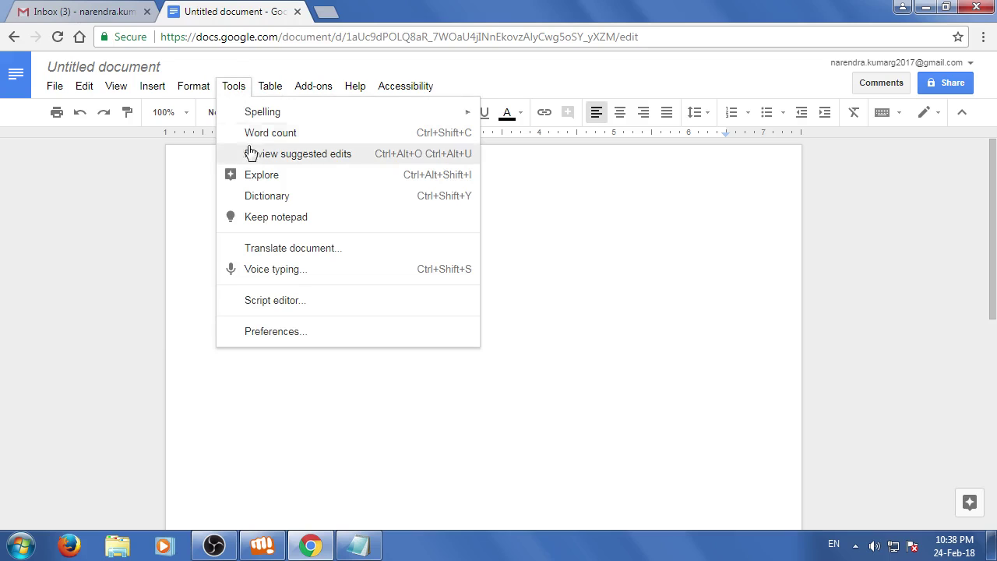
{"action": "left_click", "coordinate": [293, 279]}
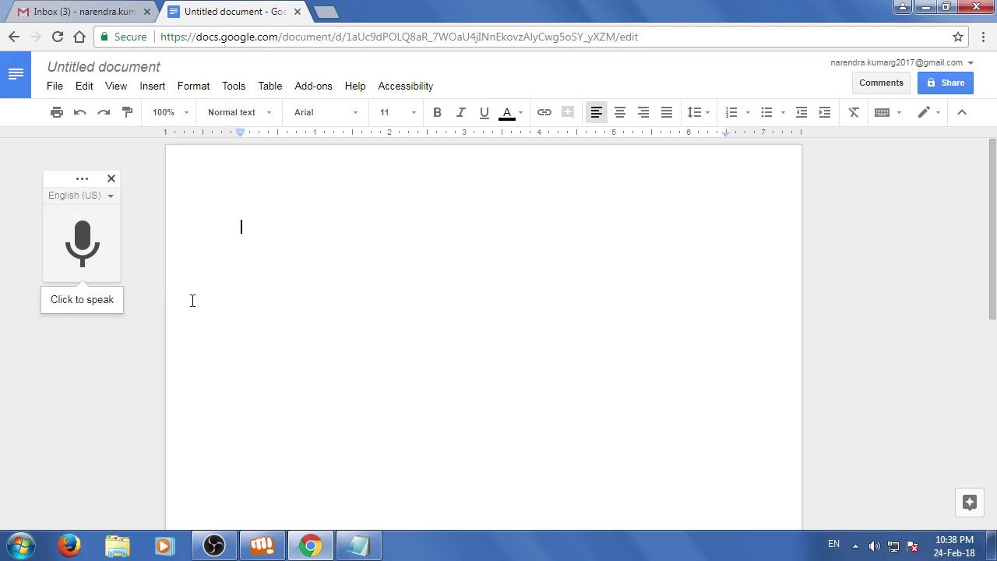
{"action": "left_click", "coordinate": [82, 243]}
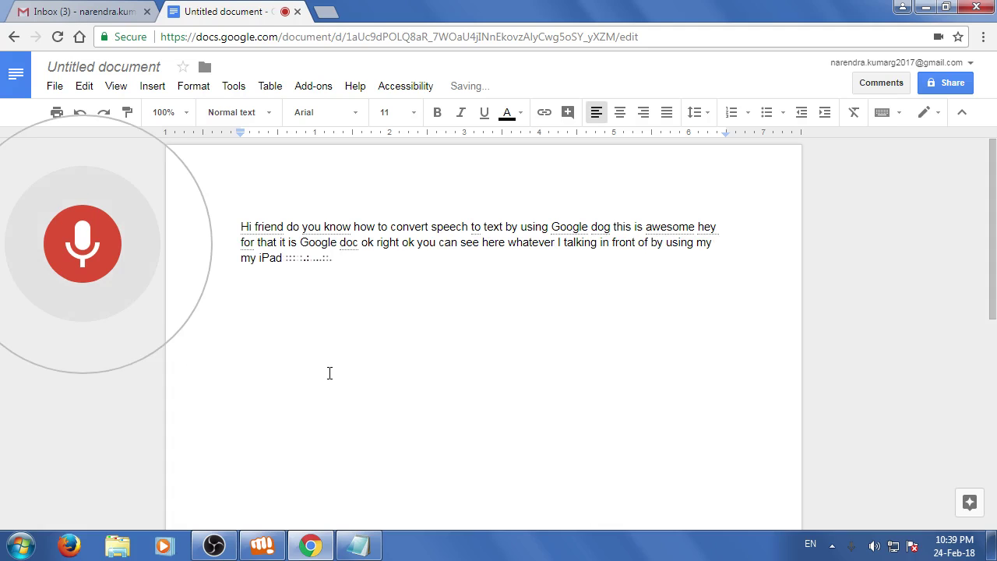
{"action": "left_click", "coordinate": [80, 243]}
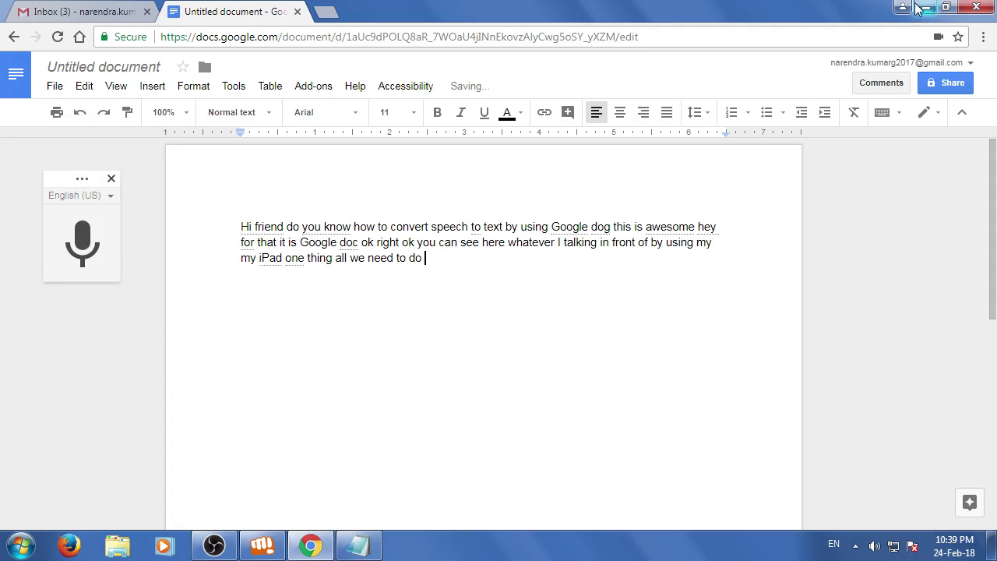
{"action": "left_click", "coordinate": [923, 8]}
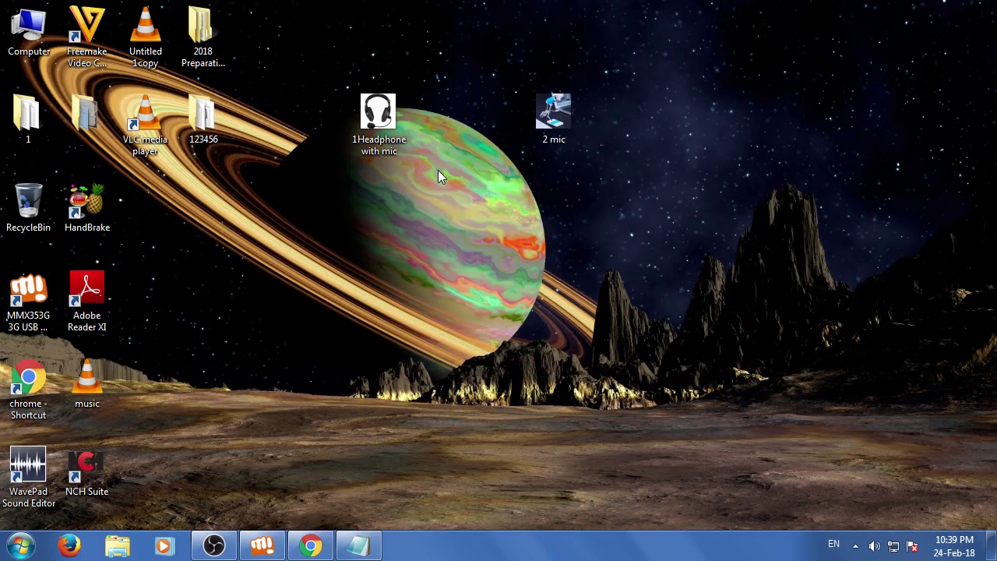
View the headphone-with-mic and '2 mic' pictures in Photo Viewer, then return to Chrome
{"action": "double_click", "coordinate": [383, 124]}
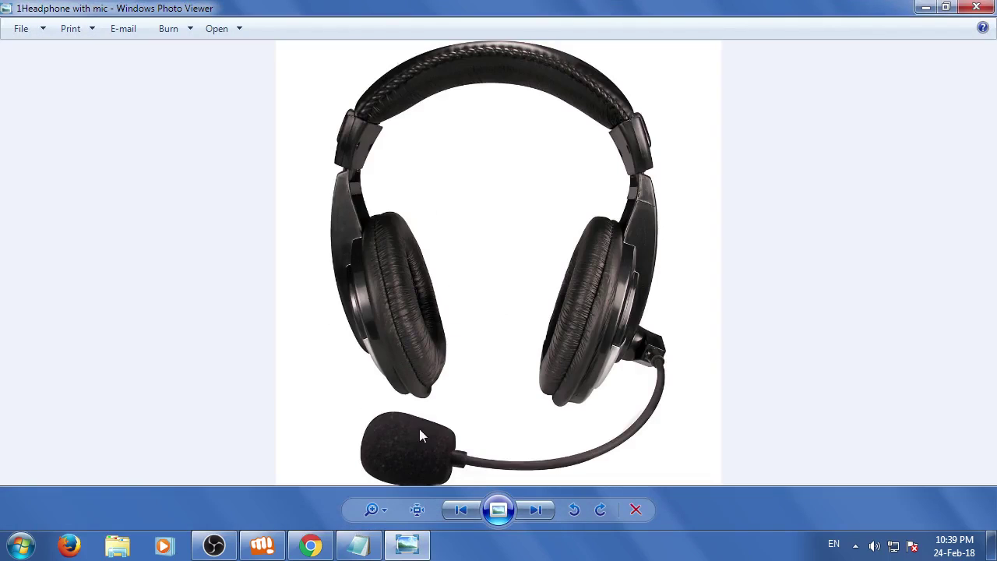
{"action": "left_click", "coordinate": [976, 7]}
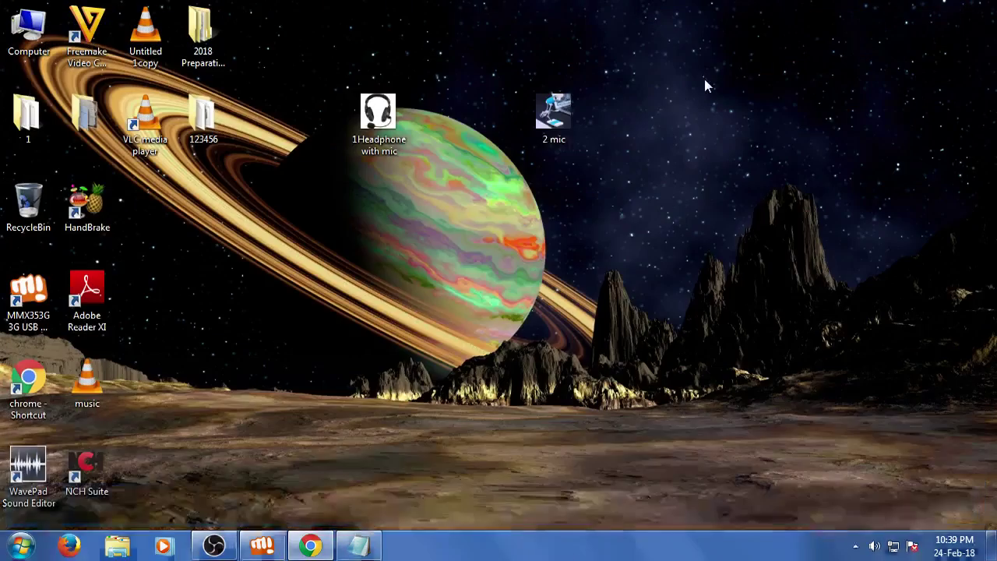
{"action": "double_click", "coordinate": [565, 125]}
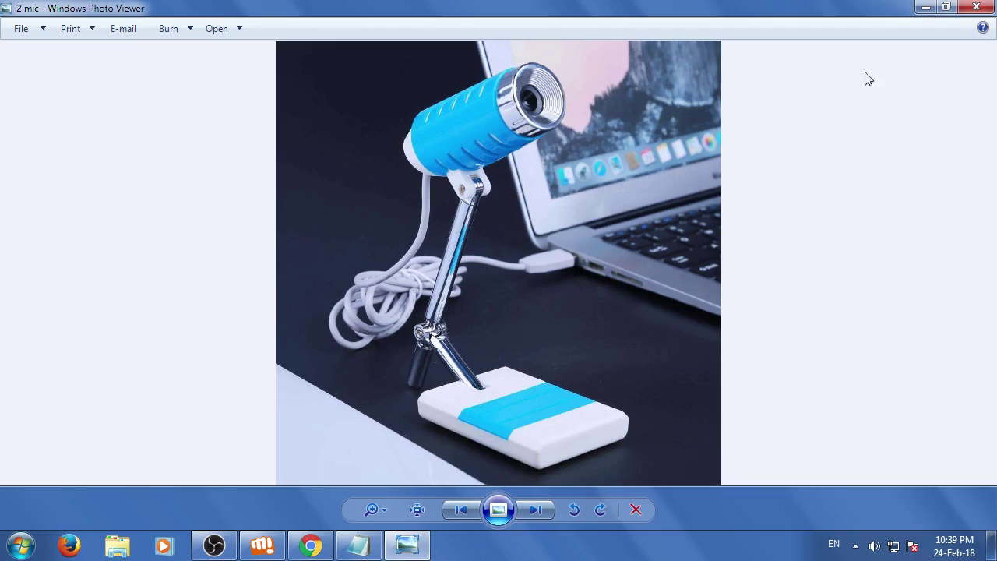
{"action": "left_click", "coordinate": [976, 7]}
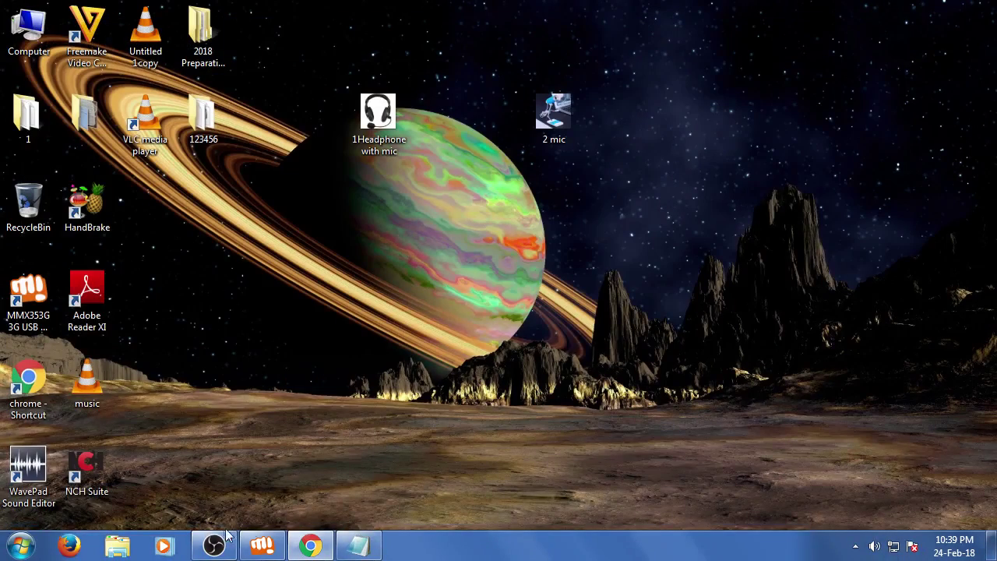
{"action": "left_click", "coordinate": [310, 545]}
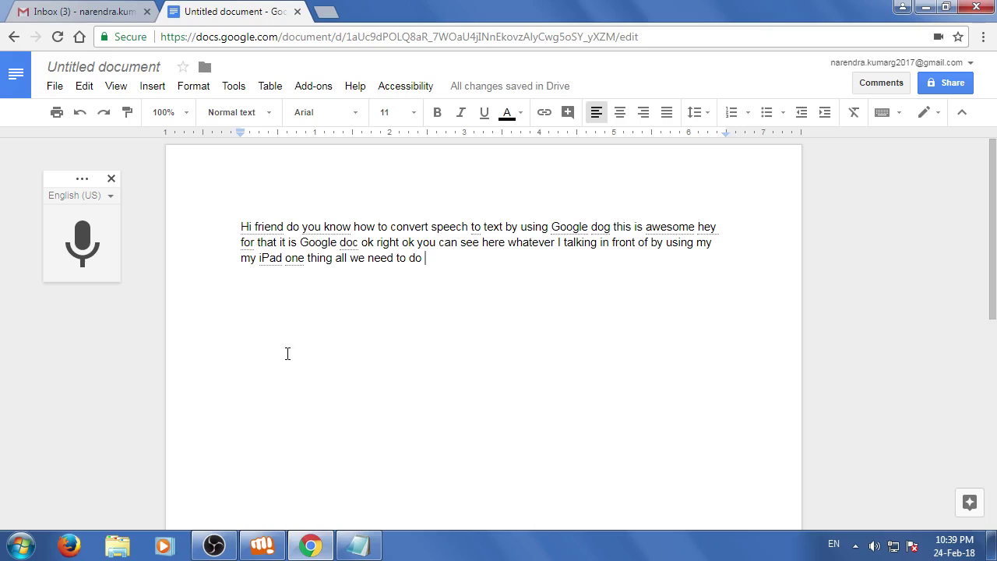
Delete the dictated paragraph, dictate new text, and remove the misheard first word
{"action": "left_click_drag", "start_coordinate": [240, 223], "coordinate": [514, 300]}
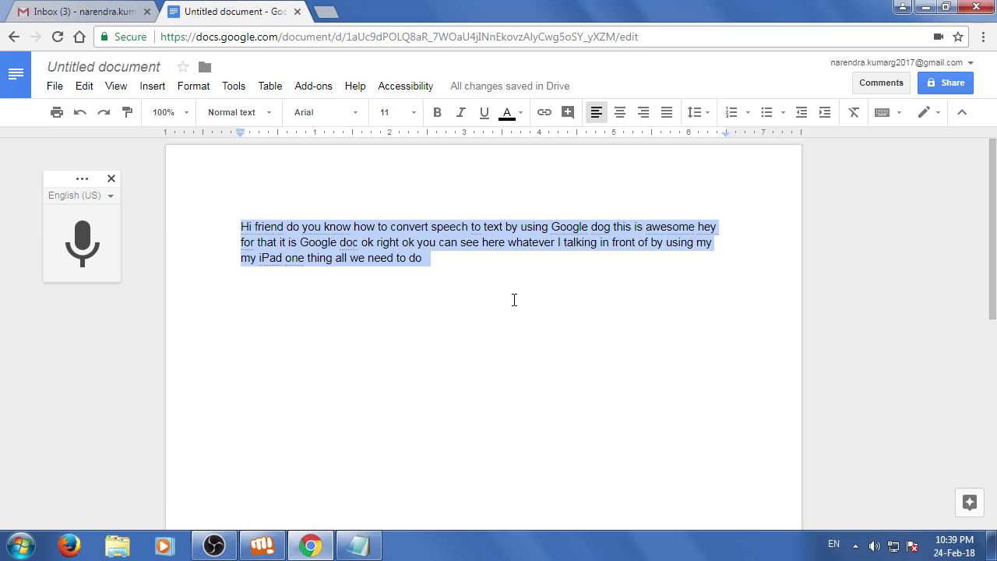
{"action": "key", "text": "BackSpace"}
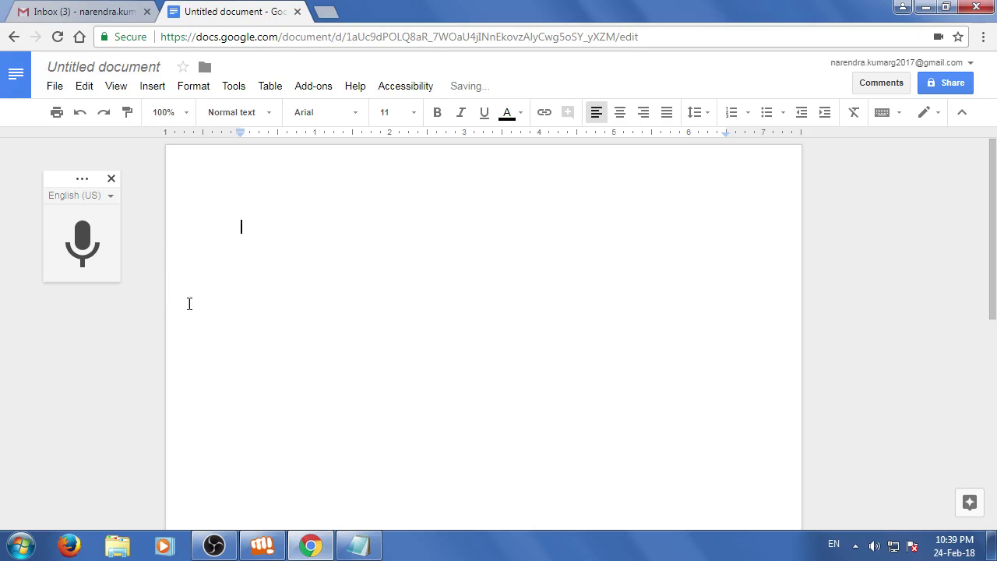
{"action": "left_click", "coordinate": [82, 234]}
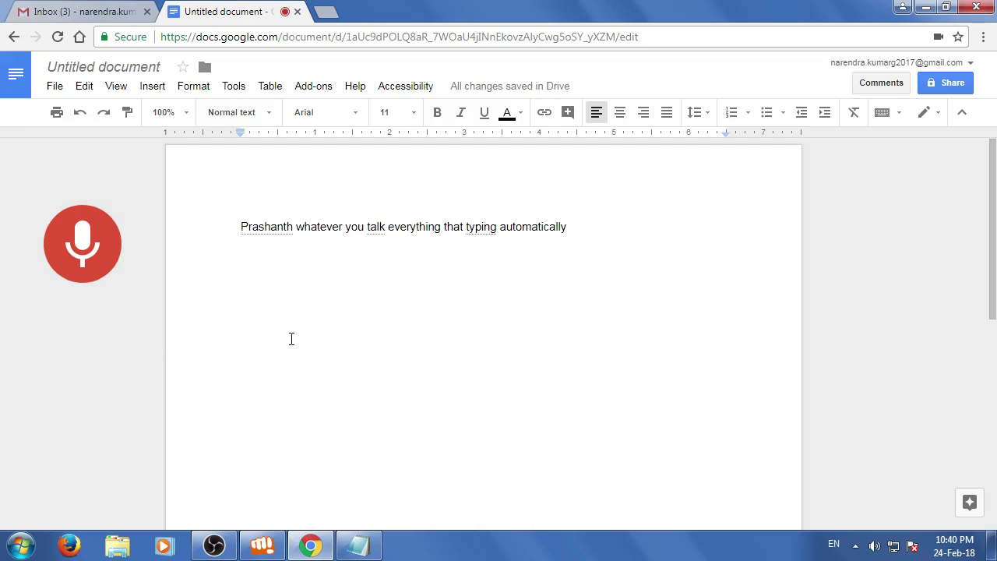
{"action": "left_click_drag", "start_coordinate": [297, 232], "coordinate": [237, 231]}
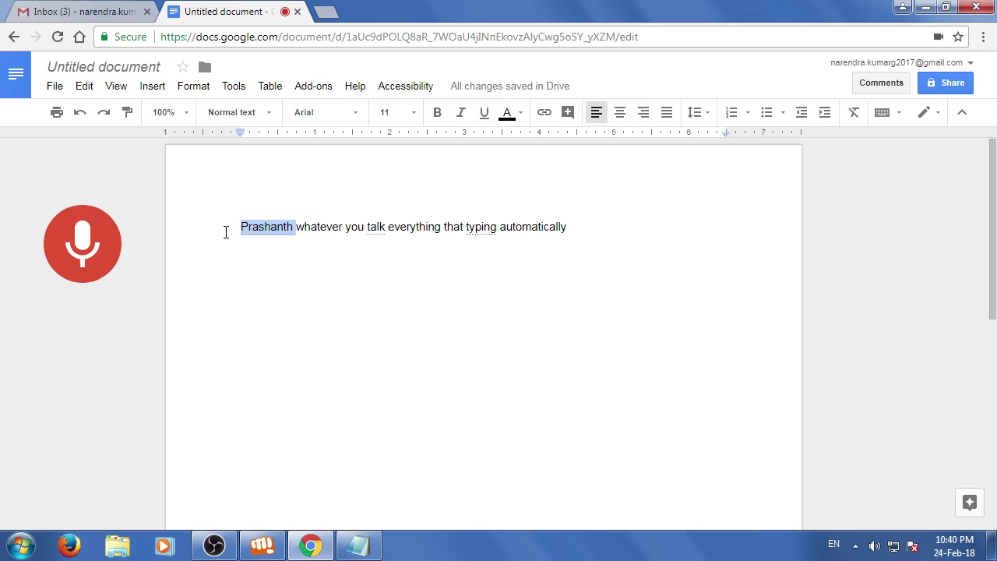
{"action": "key", "text": "Delete"}
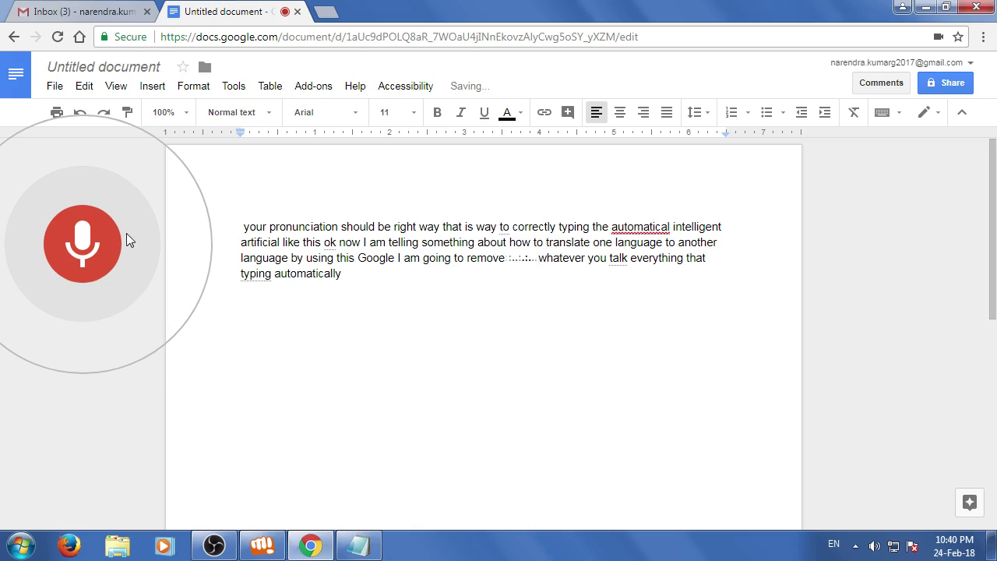
Stop voice typing and delete all the dictated text
{"action": "left_click", "coordinate": [83, 238]}
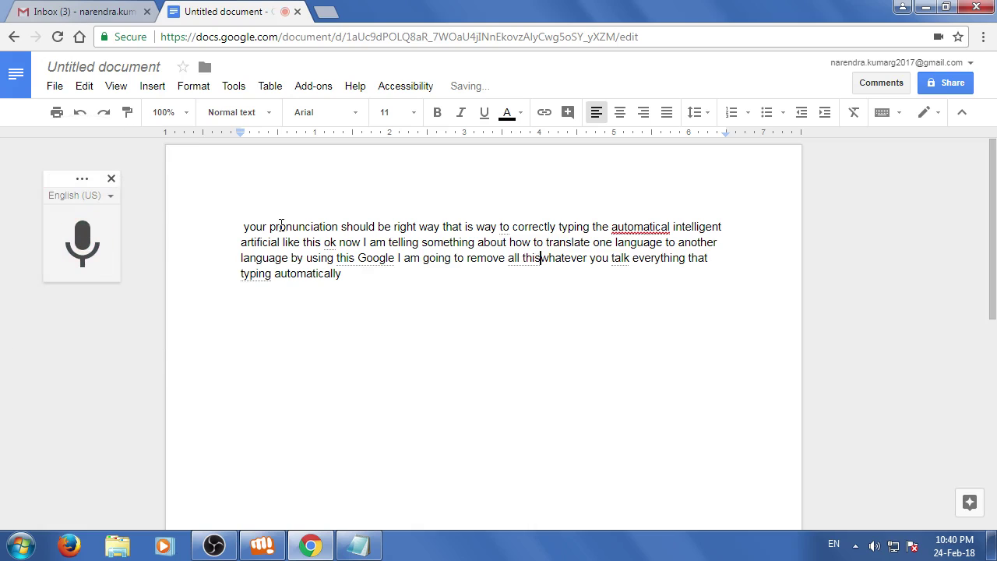
{"action": "left_click_drag", "start_coordinate": [245, 218], "coordinate": [363, 303]}
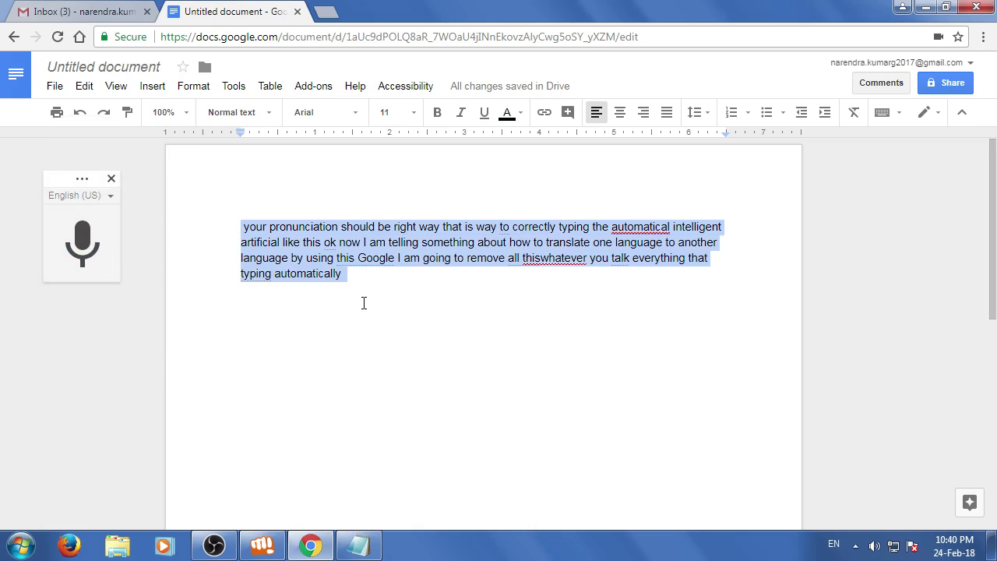
{"action": "key", "text": "BackSpace"}
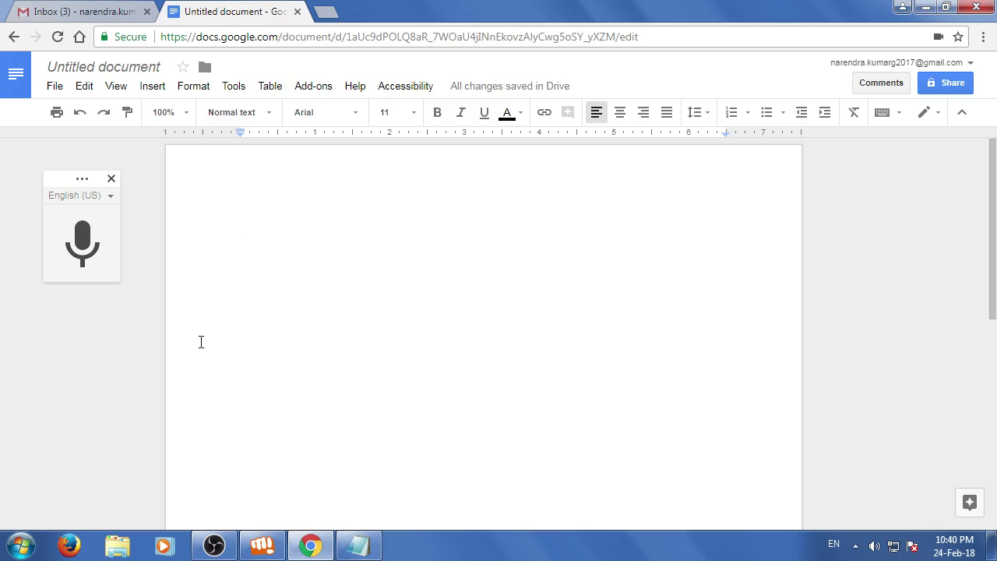
Dictate 'How are you all' and 'what do you mean', then select both lines
{"action": "left_click", "coordinate": [86, 246]}
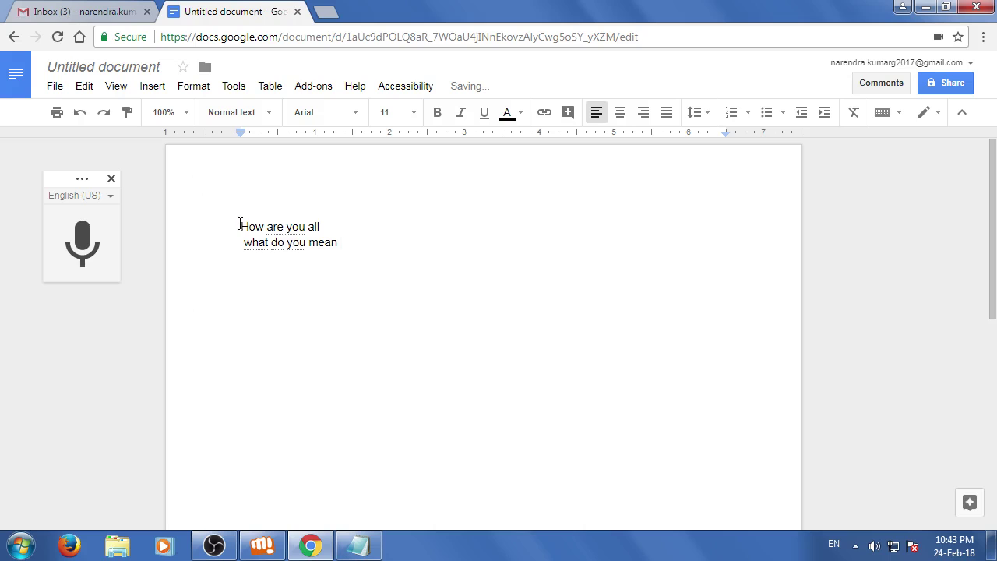
{"action": "left_click_drag", "start_coordinate": [239, 224], "coordinate": [444, 257]}
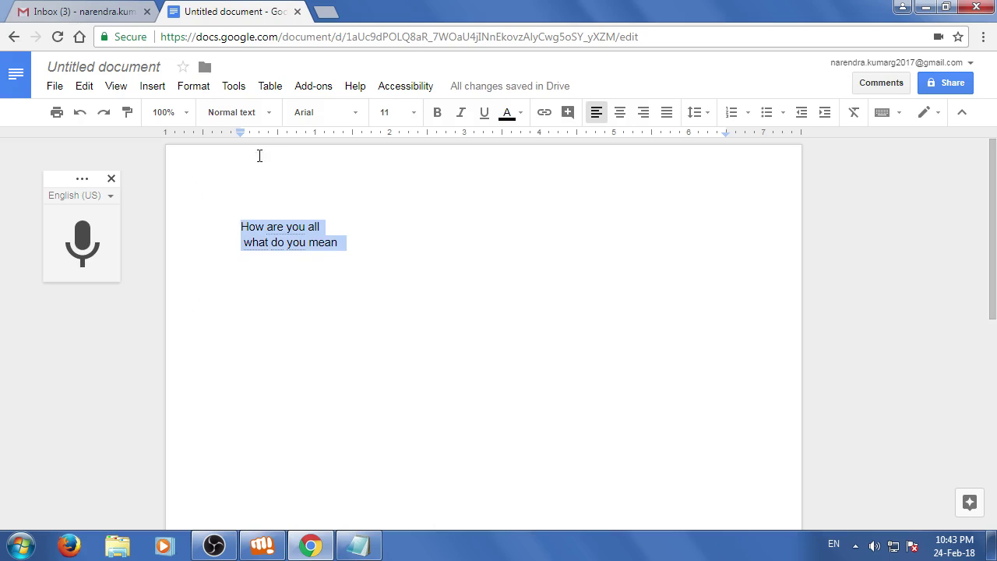
{"action": "left_click", "coordinate": [235, 90]}
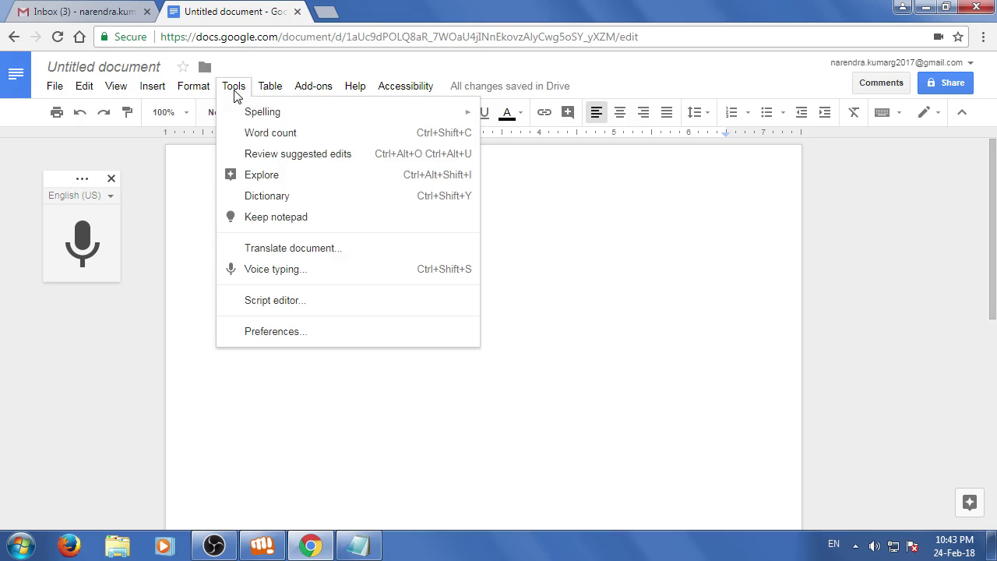
Translate the document into Telugu, then close the translated copy's tab
{"action": "left_click", "coordinate": [264, 249]}
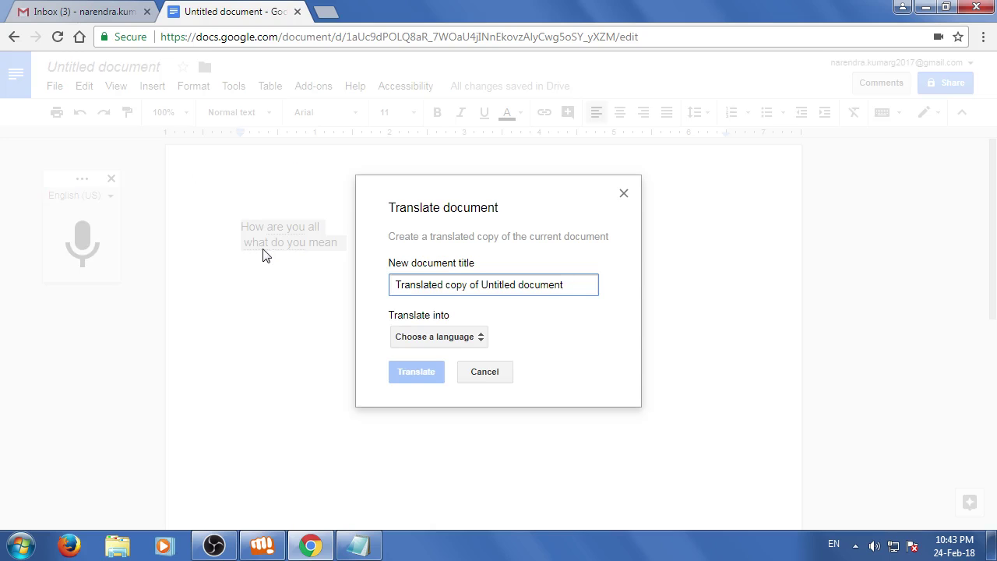
{"action": "left_click", "coordinate": [399, 337]}
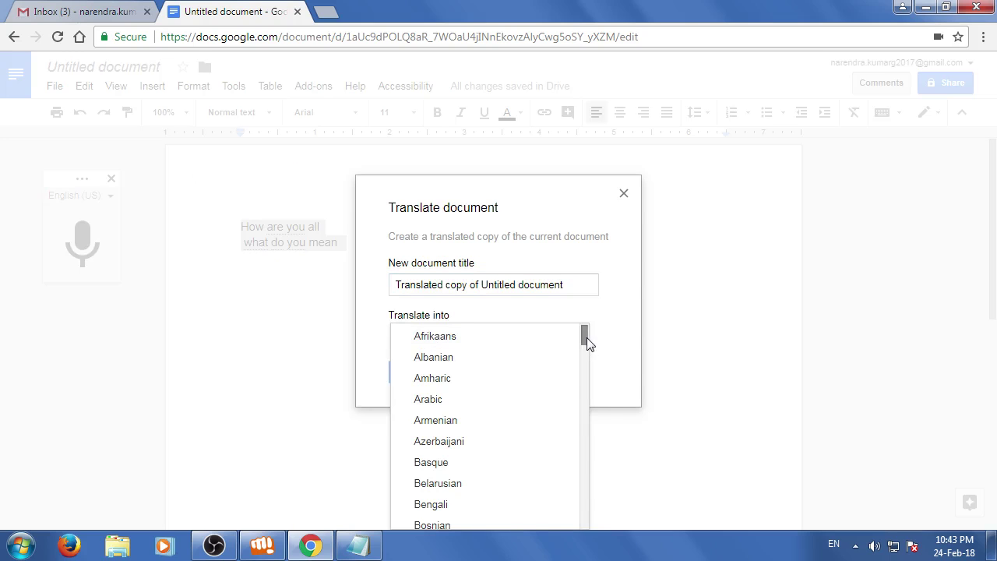
{"action": "left_click_drag", "start_coordinate": [586, 342], "coordinate": [592, 514]}
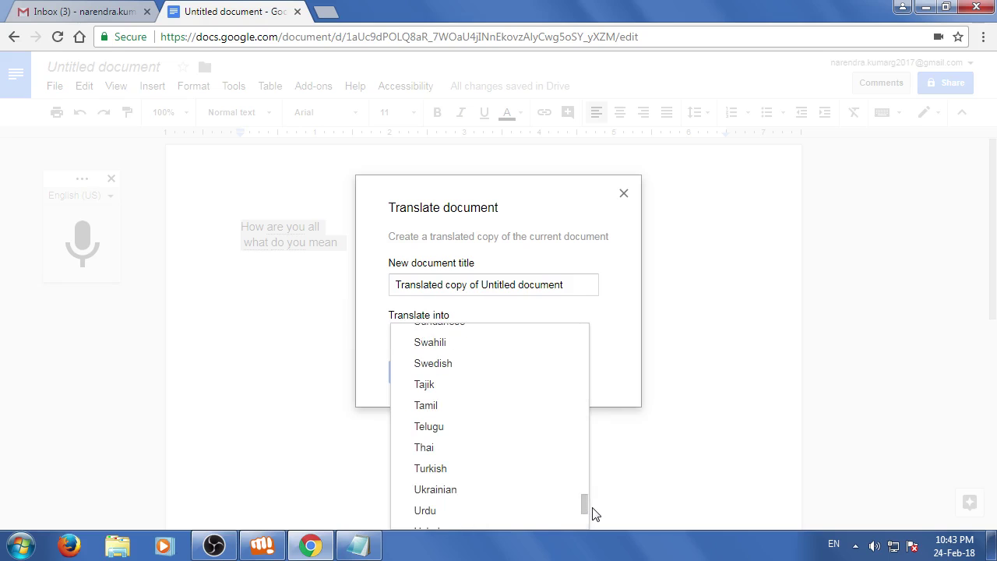
{"action": "left_click", "coordinate": [432, 434]}
{"action": "left_click", "coordinate": [419, 374]}
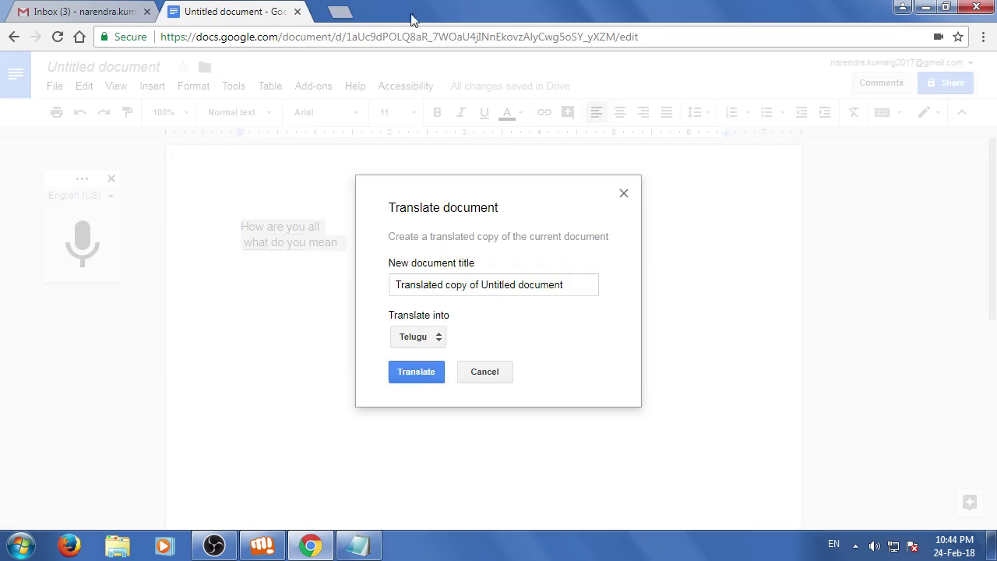
{"action": "left_click", "coordinate": [447, 11]}
{"action": "left_click", "coordinate": [373, 247]}
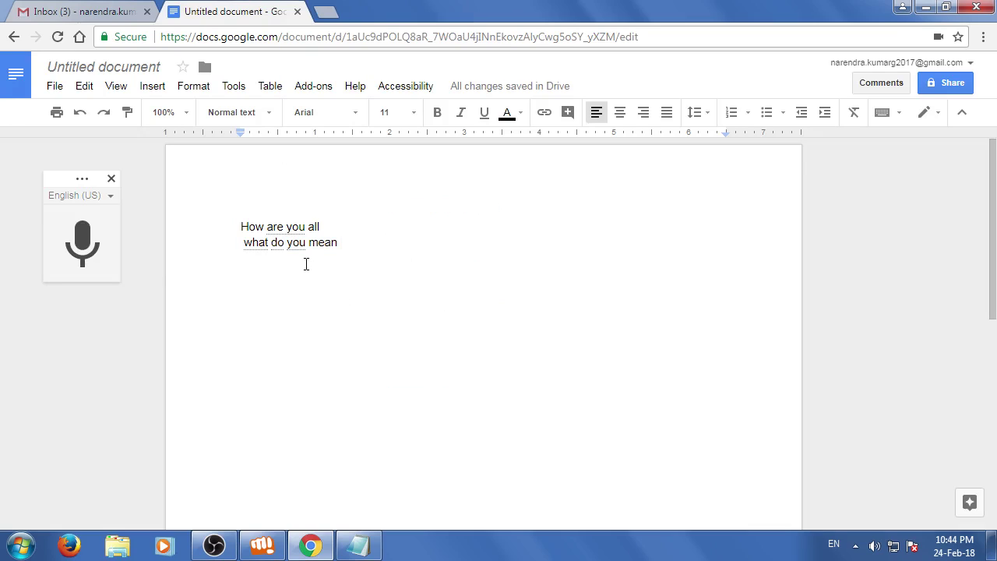
Delete both lines and restart voice typing on the empty page
{"action": "left_click_drag", "start_coordinate": [237, 230], "coordinate": [408, 248]}
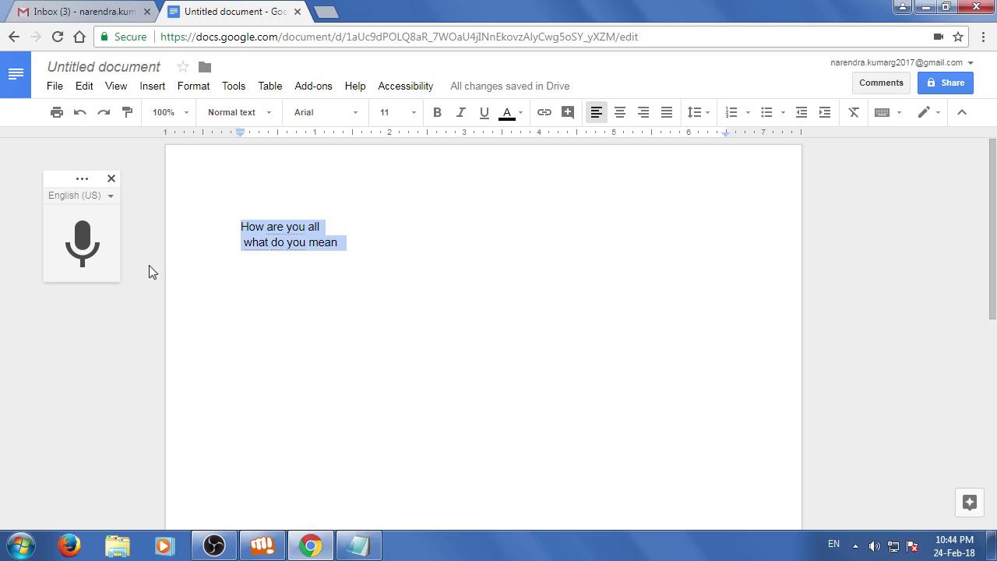
{"action": "key", "text": "BackSpace"}
{"action": "left_click", "coordinate": [101, 234]}
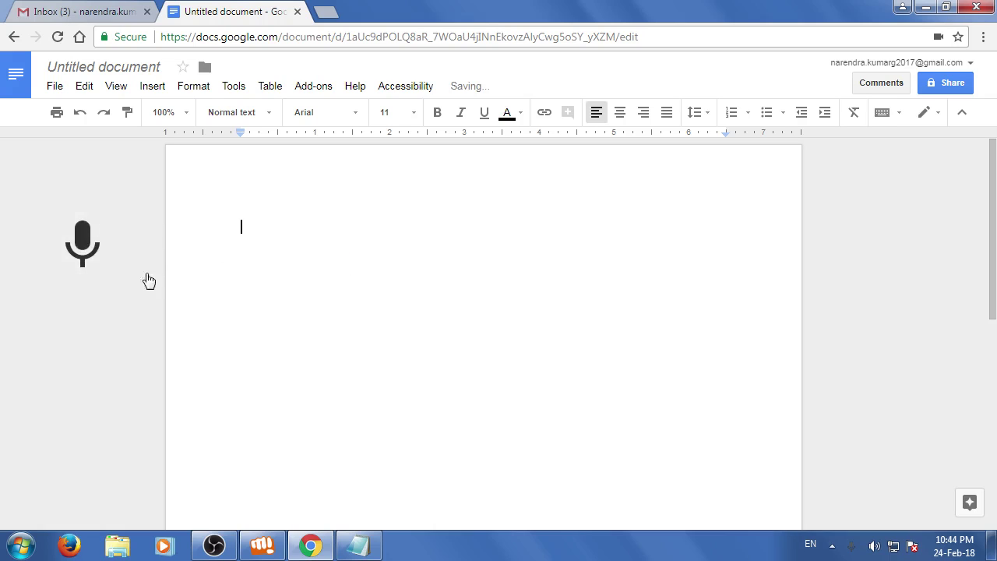